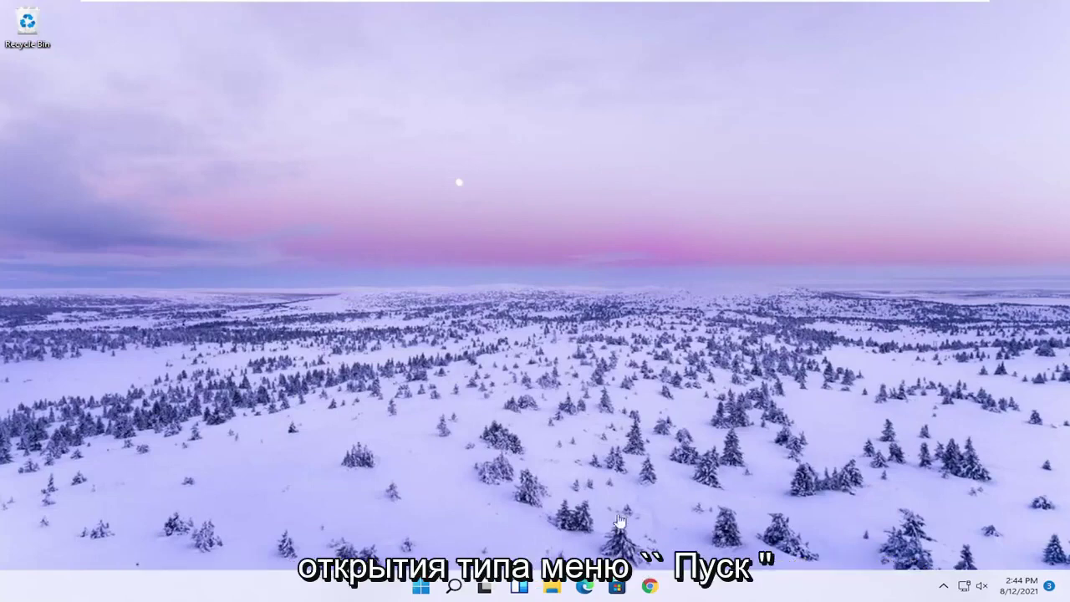
# Launch Registry Editor as administrator from a Start menu search for regedit, approving the UAC prompt
pyautogui.click(465, 591)
pyautogui.write('reg')
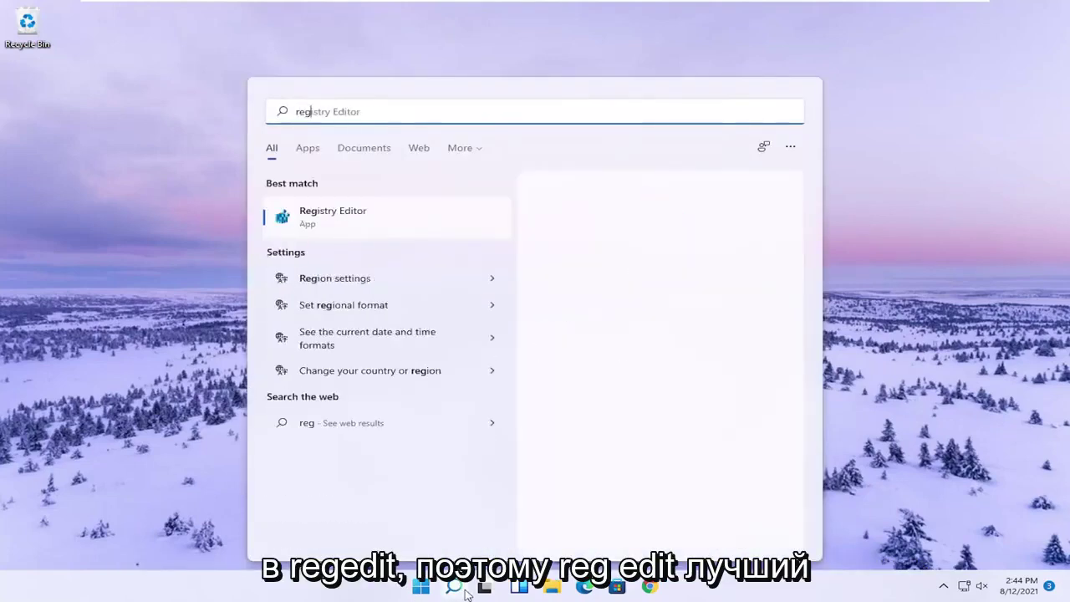
pyautogui.write('edit')
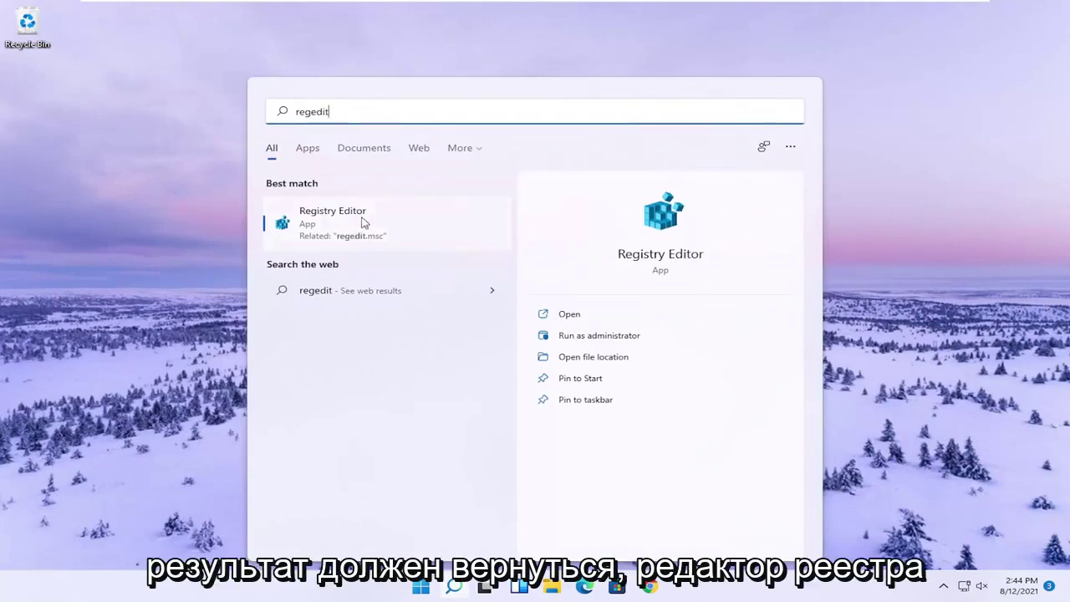
pyautogui.rightClick(334, 227)
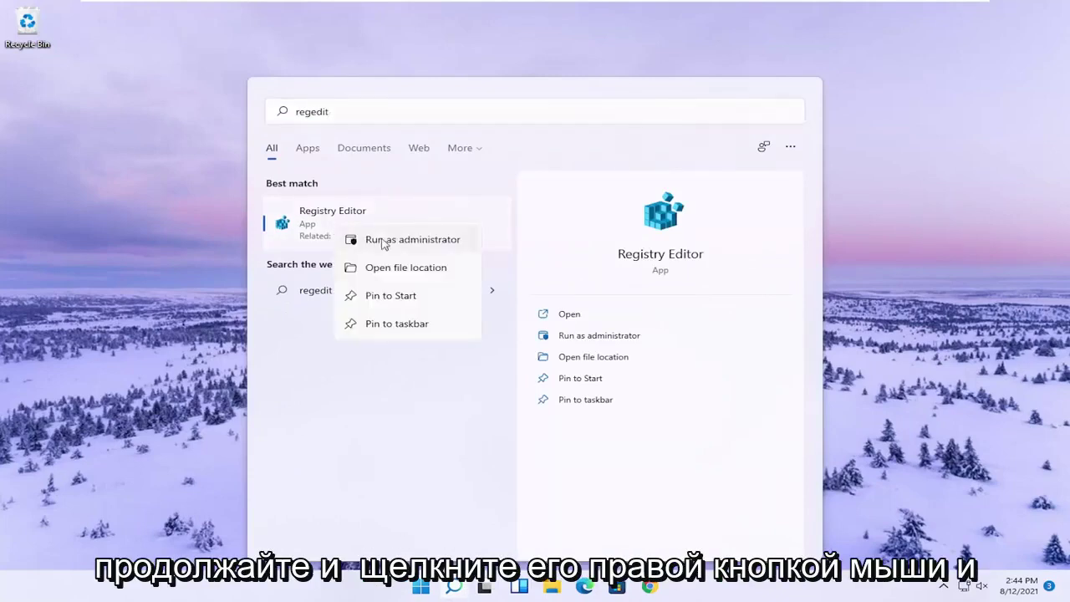
pyautogui.click(376, 239)
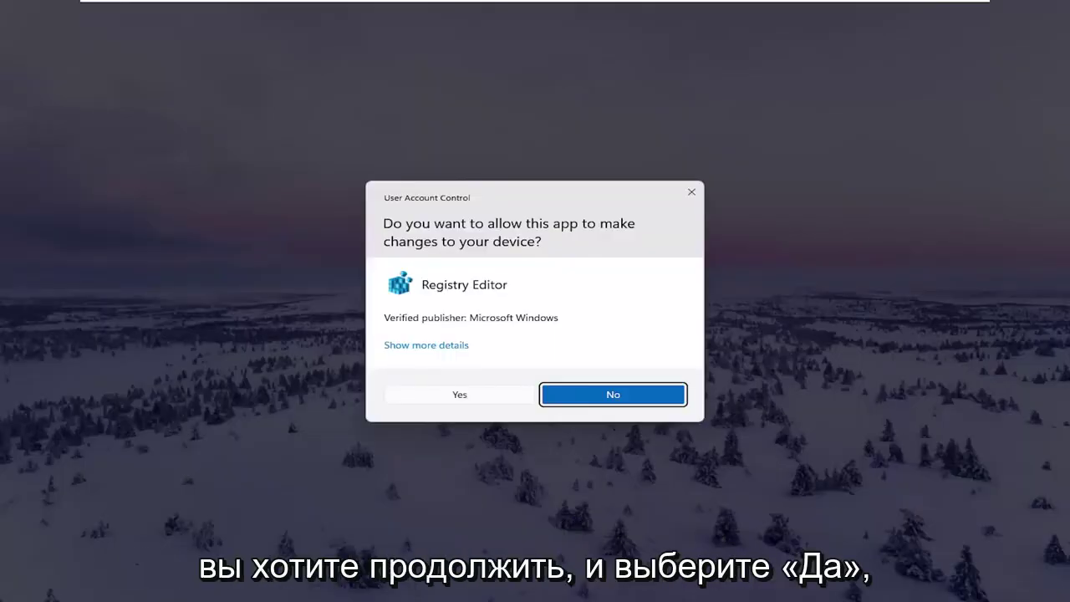
pyautogui.click(456, 402)
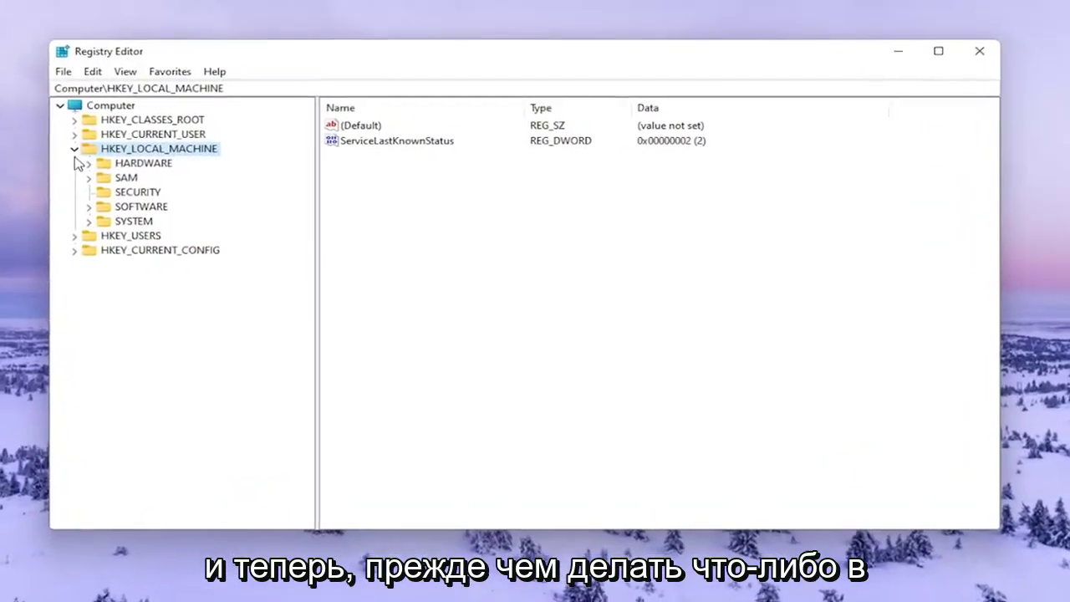
# Collapse HKEY_LOCAL_MACHINE, select Computer, and preview then cancel a full registry export
pyautogui.click(150, 147)
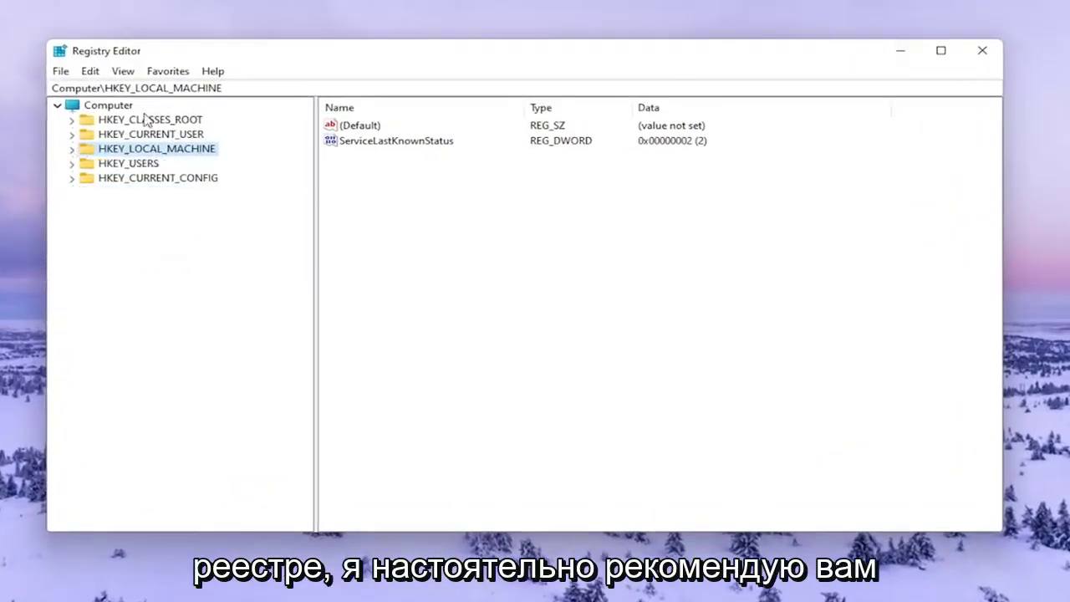
pyautogui.click(109, 105)
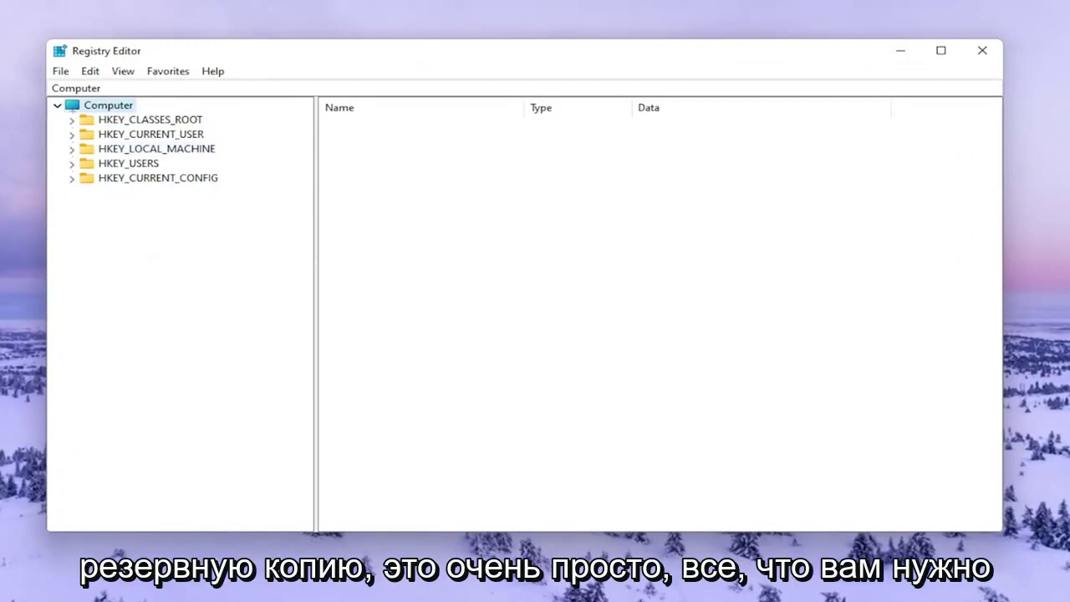
pyautogui.click(60, 72)
pyautogui.click(77, 105)
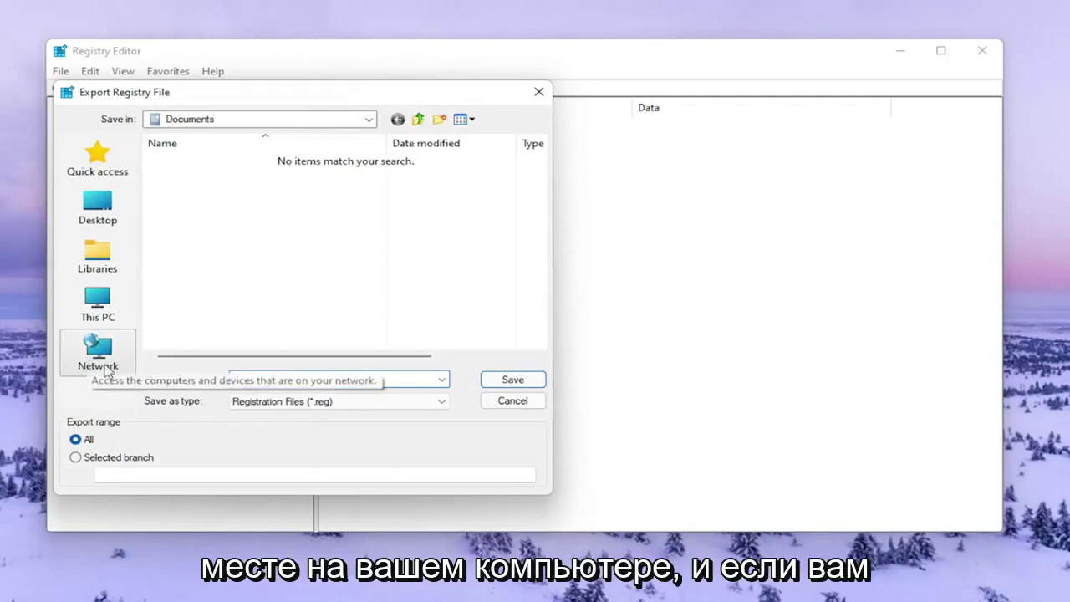
pyautogui.click(493, 403)
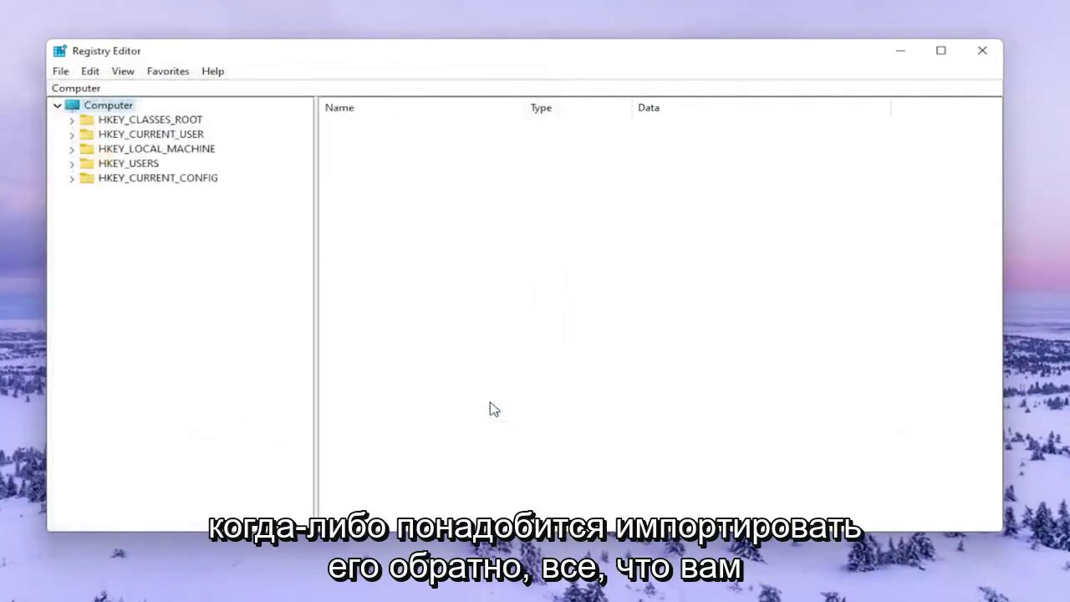
# Preview the registry Import dialog and cancel it
pyautogui.click(61, 73)
pyautogui.click(92, 90)
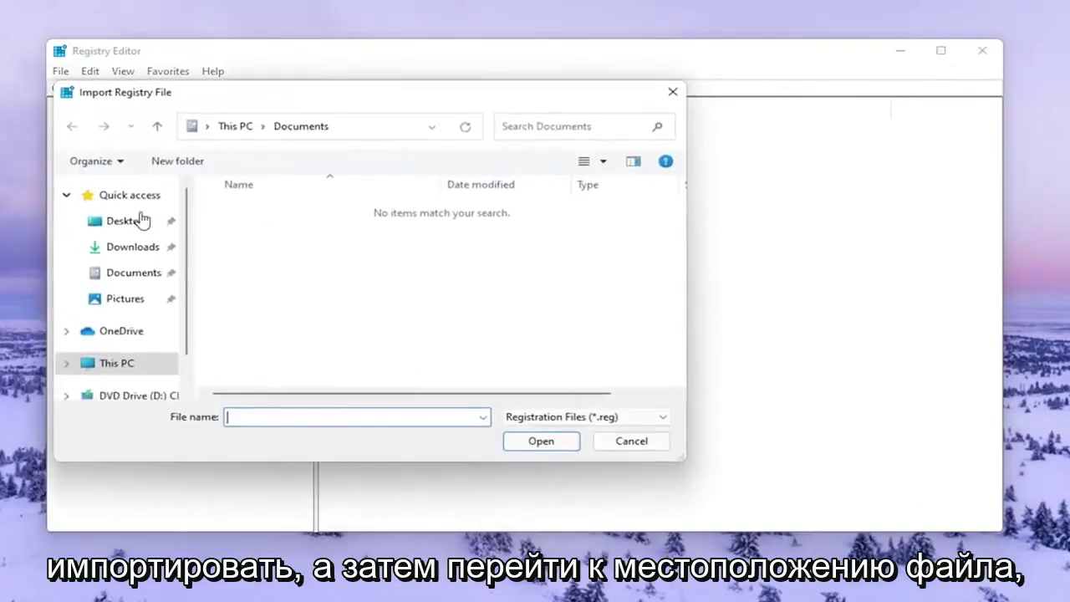
pyautogui.click(654, 447)
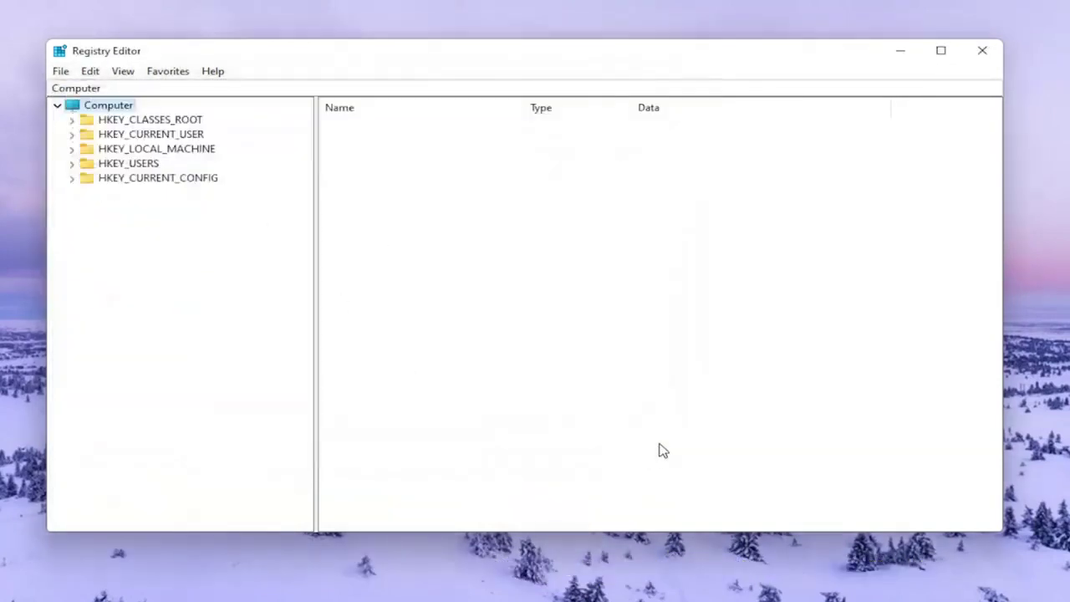
# Expand HKEY_CURRENT_USER\Software\Classes and scroll down through its subkeys
pyautogui.doubleClick(164, 137)
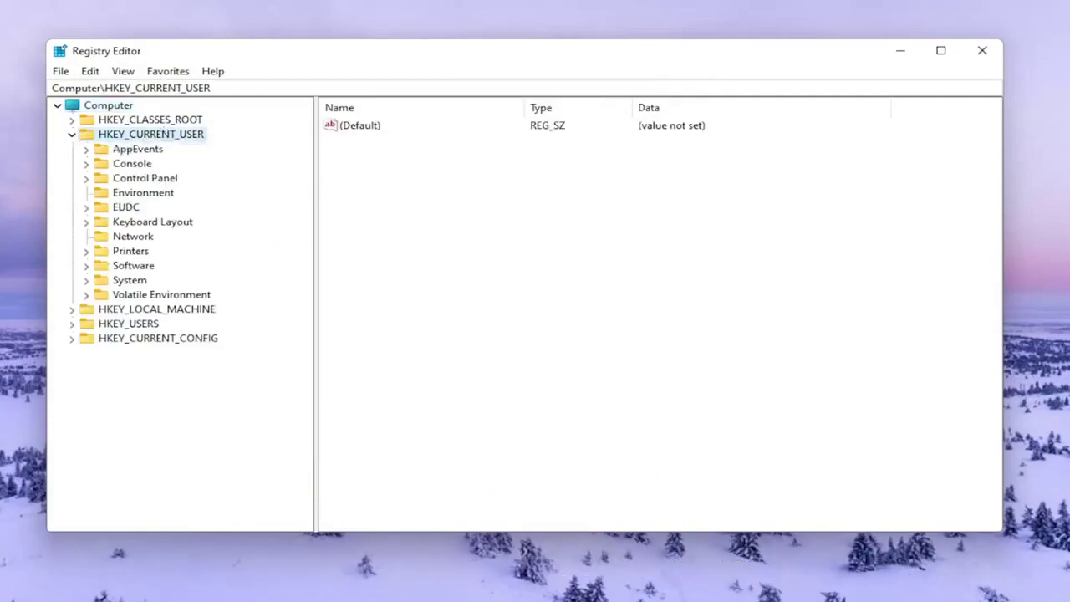
pyautogui.click(136, 271)
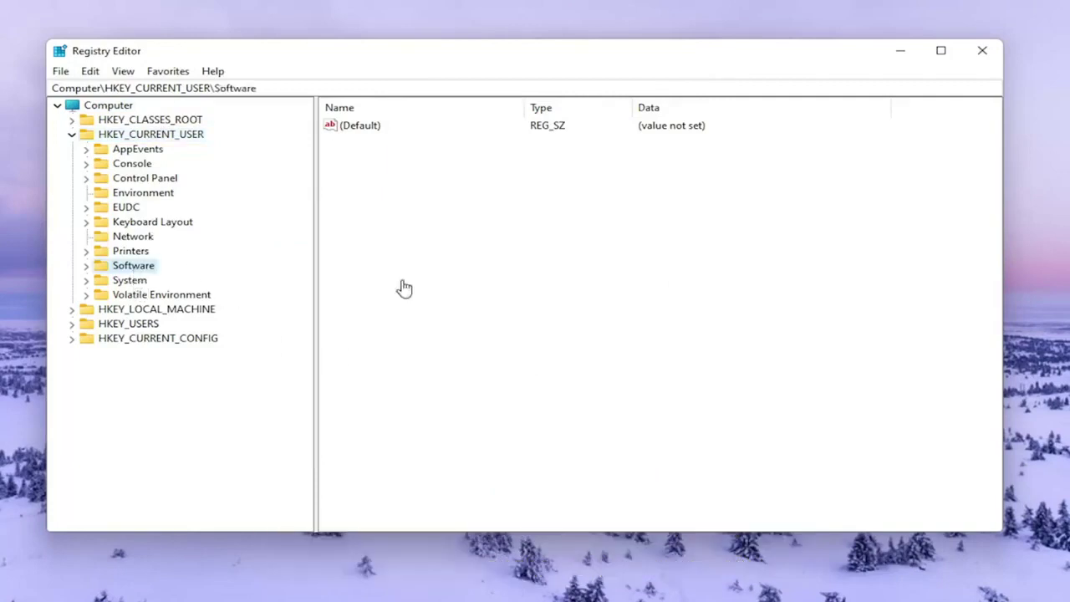
pyautogui.doubleClick(122, 264)
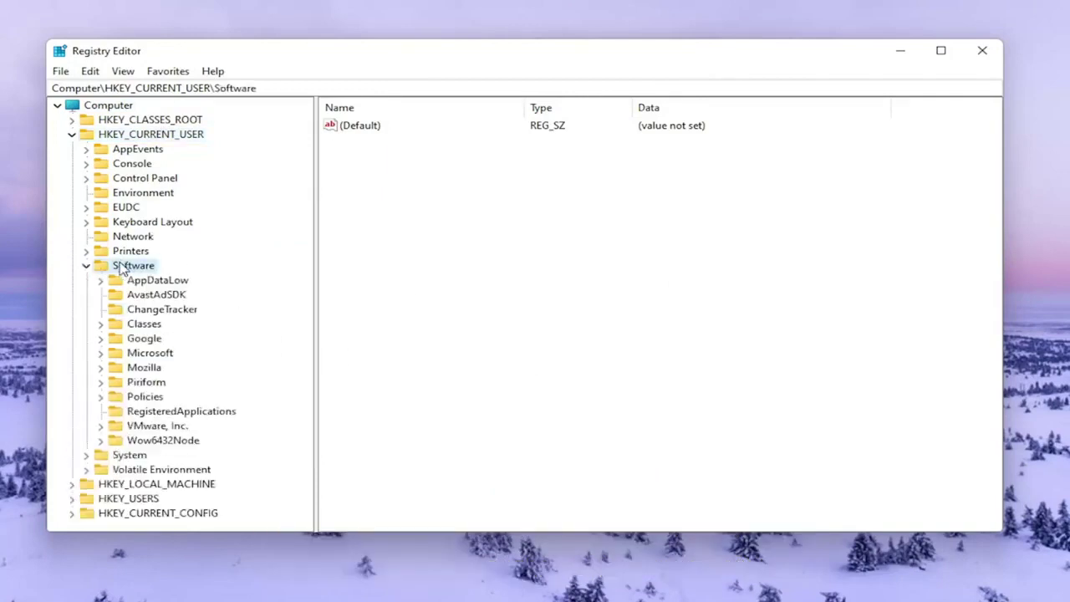
pyautogui.click(141, 324)
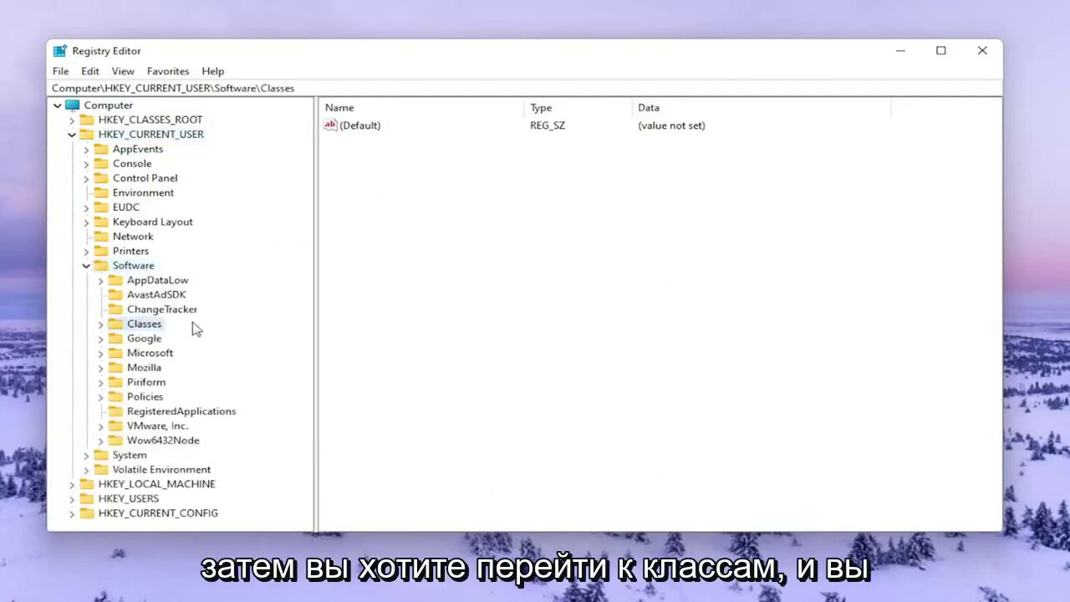
pyautogui.doubleClick(128, 324)
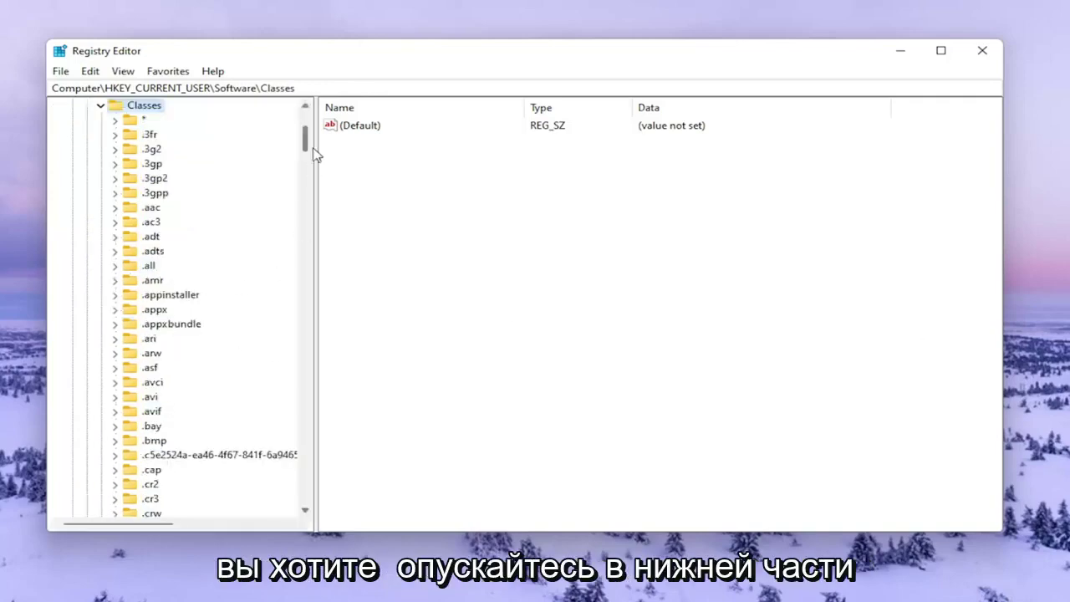
pyautogui.moveTo(311, 146)
pyautogui.mouseDown()
pyautogui.moveTo(317, 497)
pyautogui.moveTo(321, 399)
pyautogui.mouseUp()
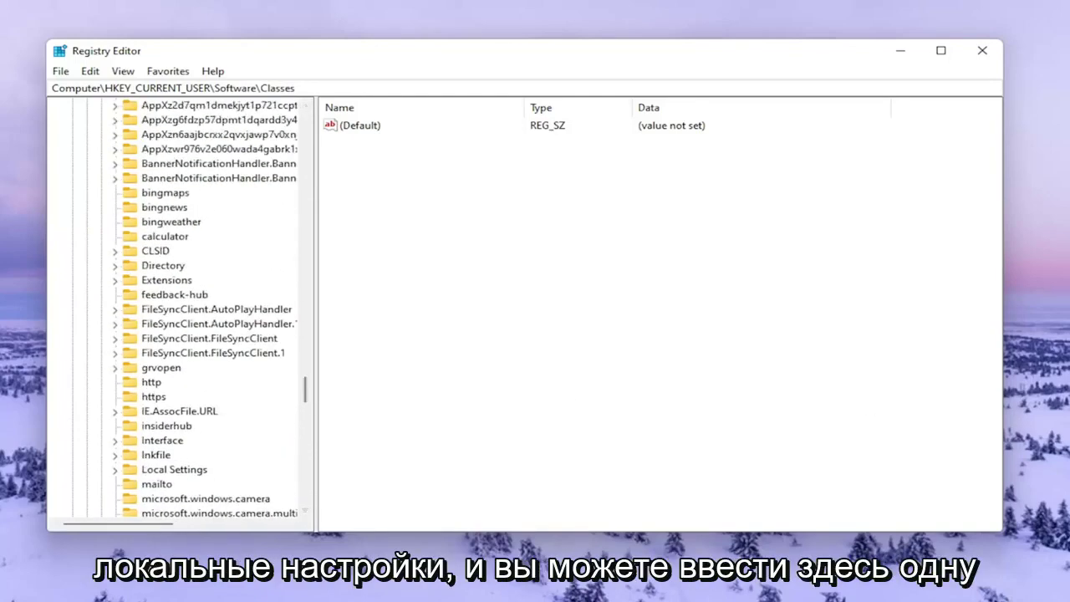
# Jump to Local Settings among the Classes subkeys and expand it
pyautogui.click(188, 209)
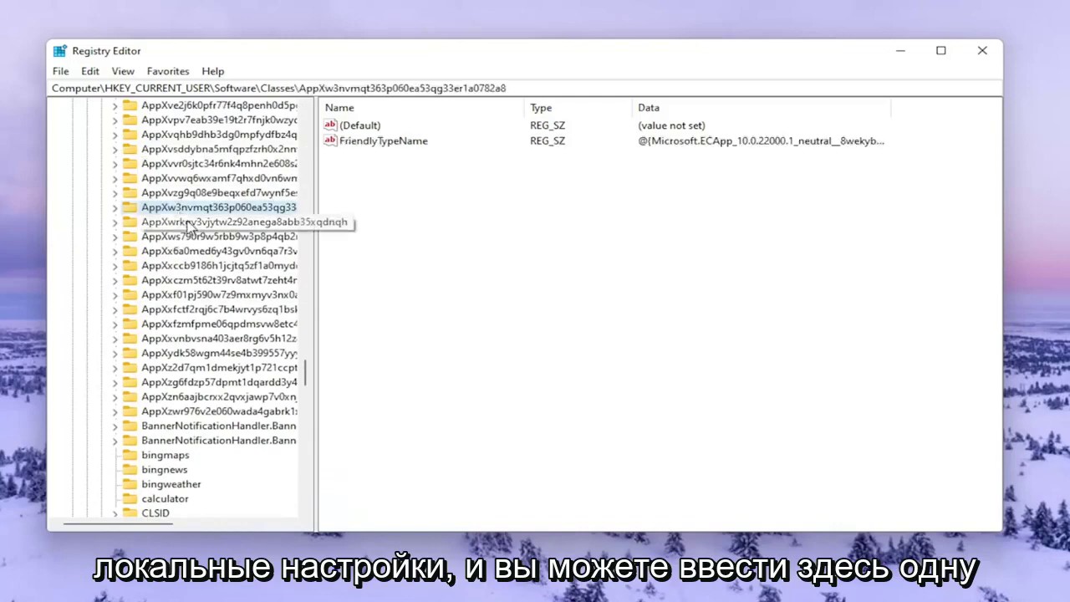
pyautogui.write('lo')
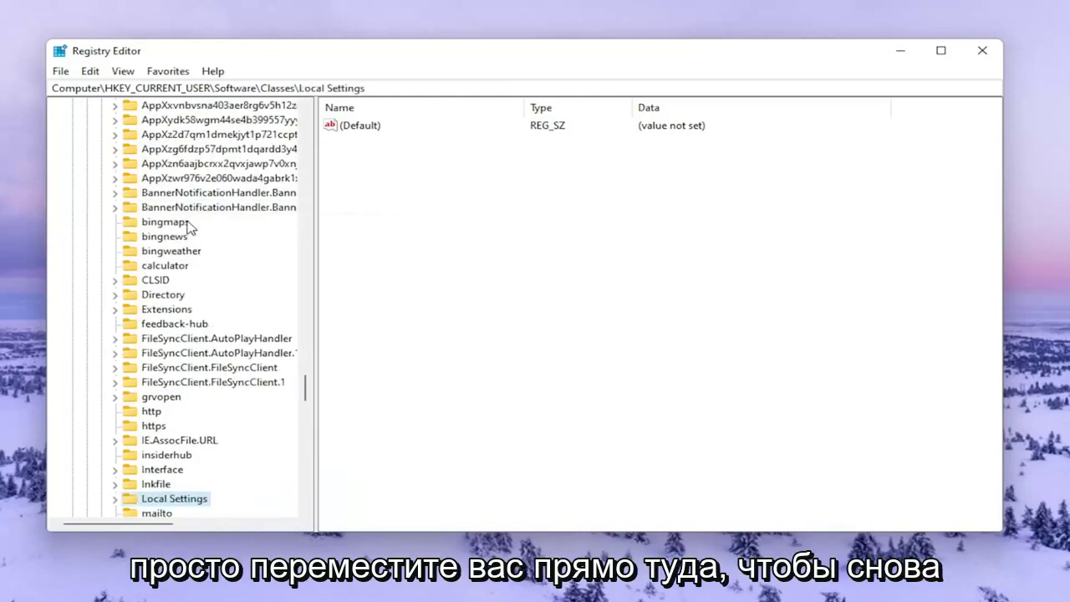
pyautogui.scroll(1, 191, 322)
pyautogui.scroll(-2, 186, 399)
pyautogui.scroll(-2, 150, 390)
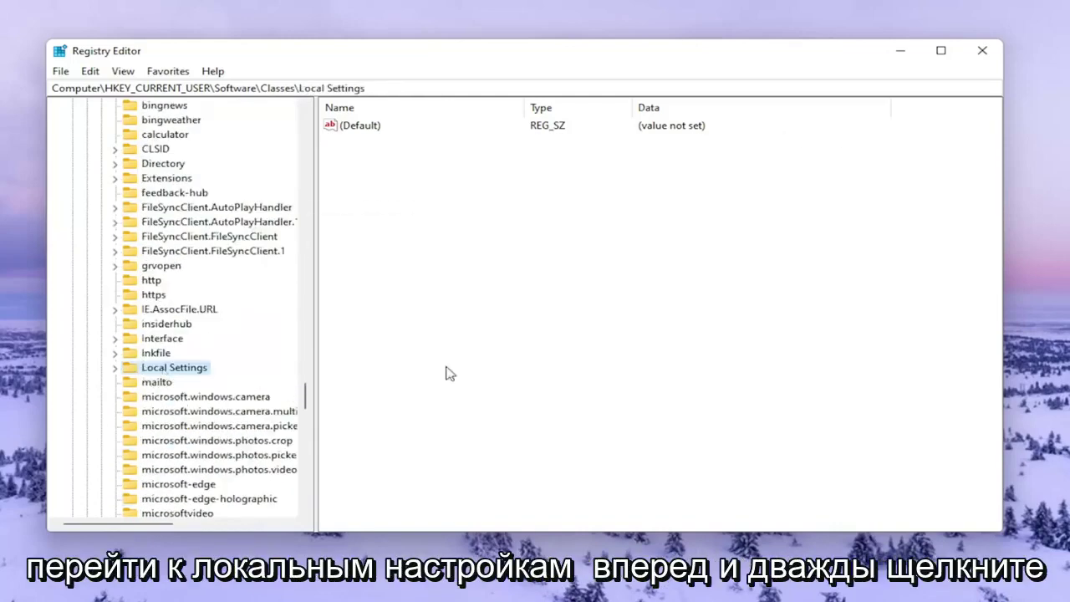
pyautogui.doubleClick(159, 370)
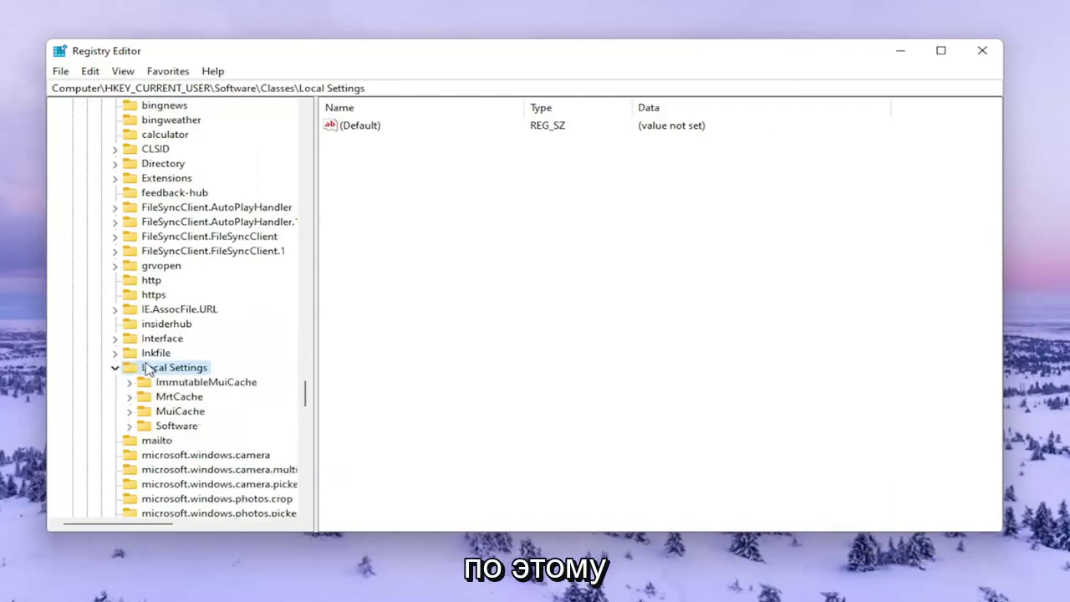
# Expand Software\Microsoft\Windows\Shell under Local Settings and widen the key tree pane
pyautogui.click(173, 418)
pyautogui.doubleClick(176, 426)
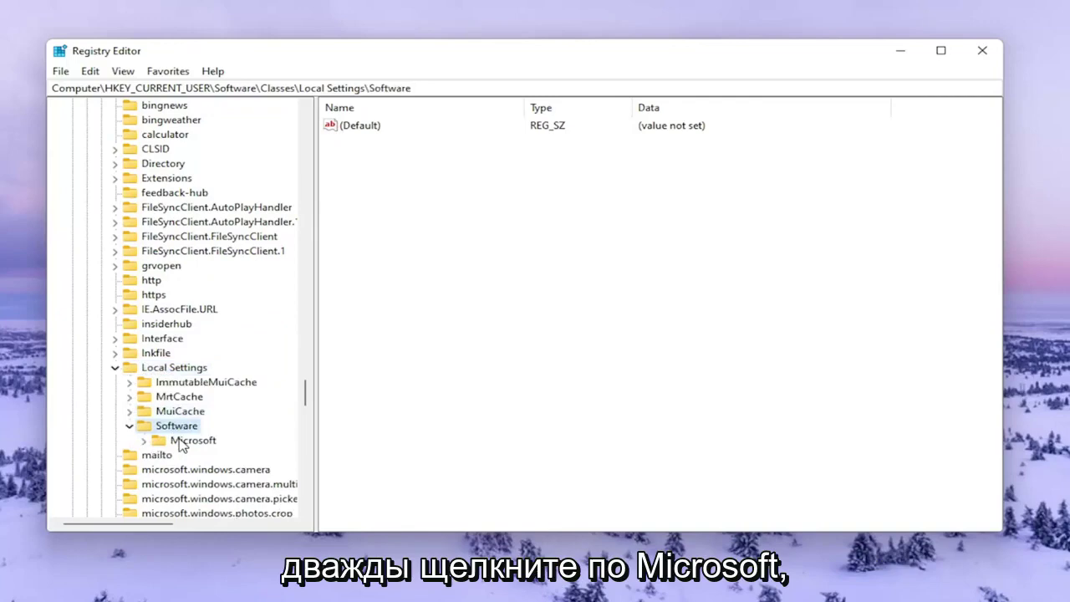
pyautogui.doubleClick(180, 441)
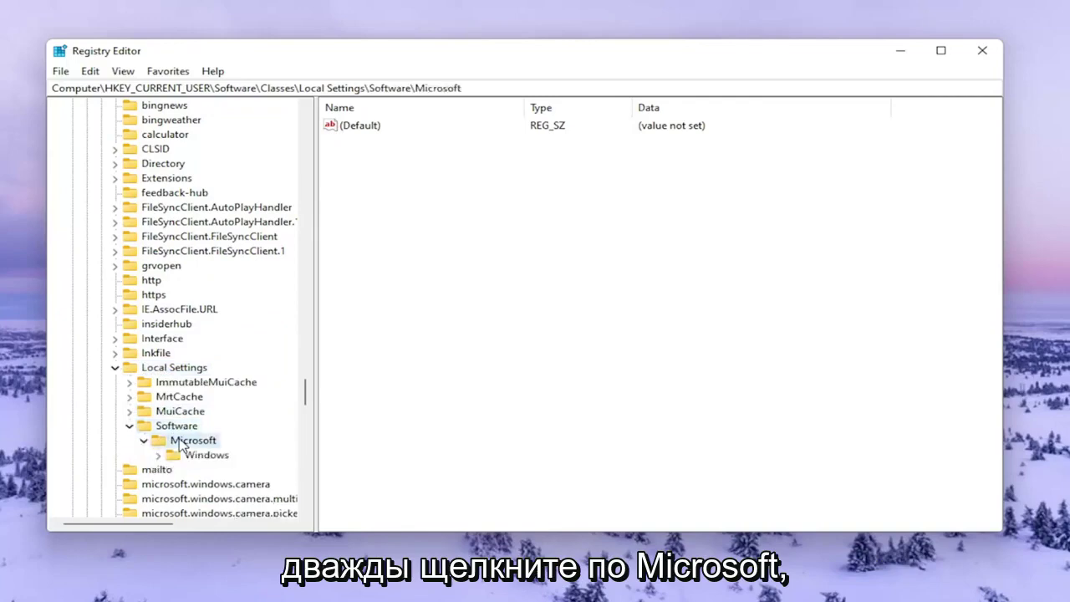
pyautogui.doubleClick(181, 457)
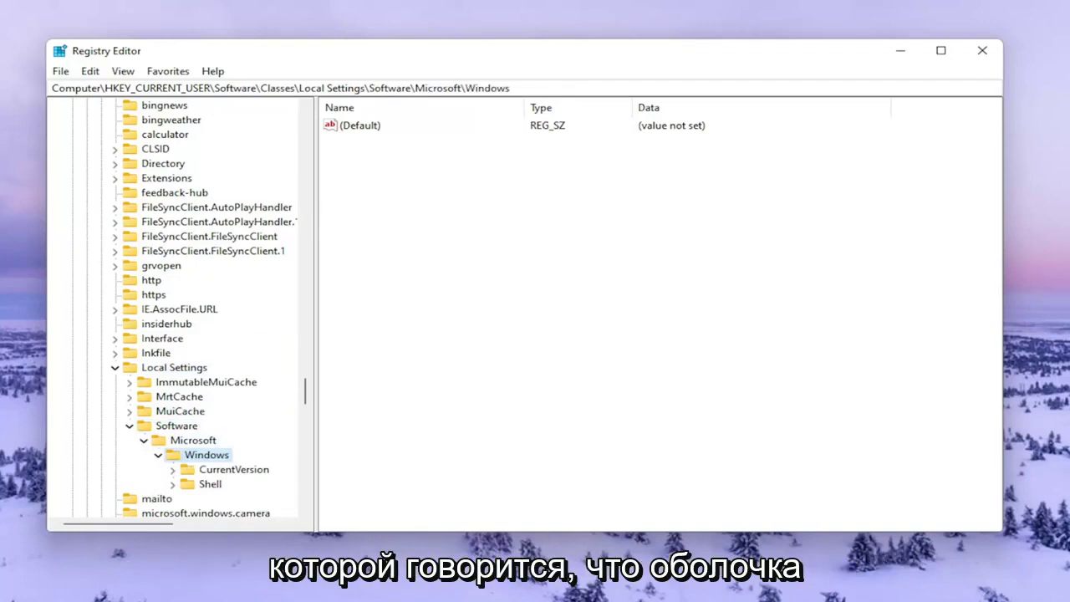
pyautogui.doubleClick(209, 484)
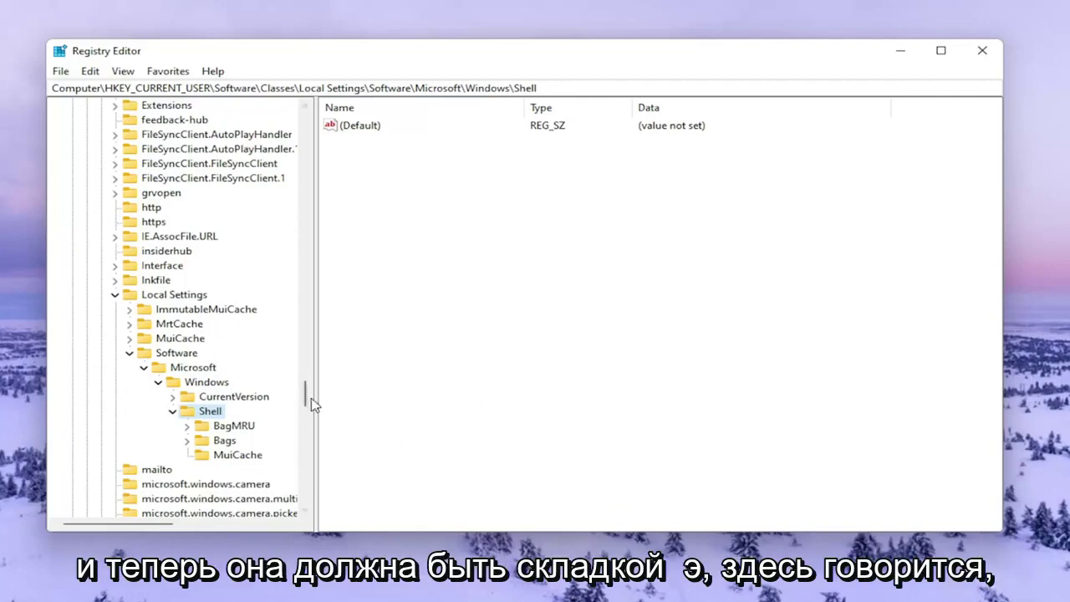
pyautogui.moveTo(309, 385); pyautogui.dragTo(349, 384)
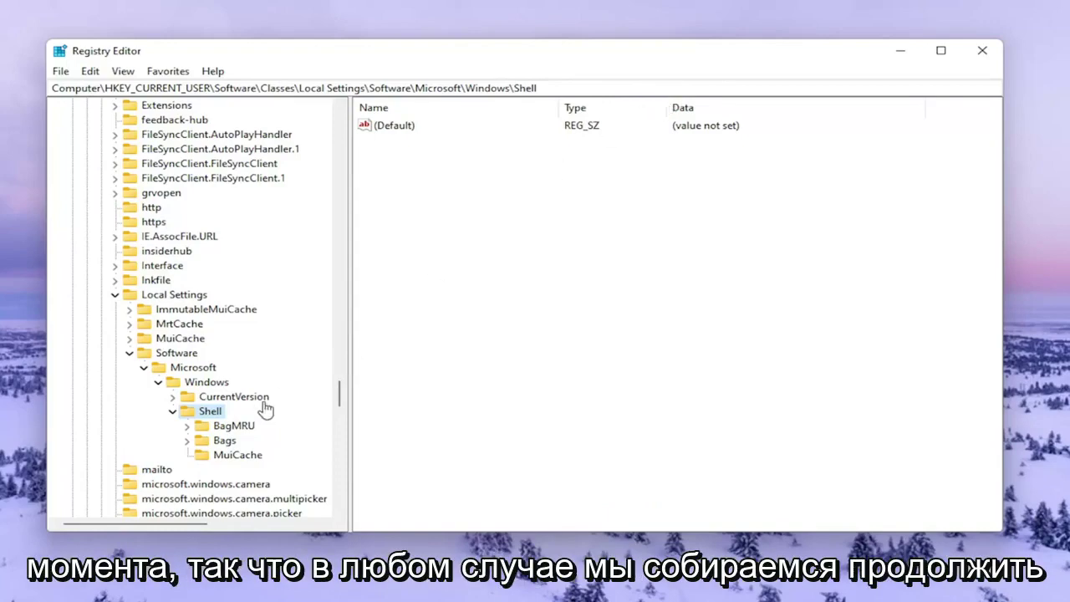
# Delete the BagMRU key and all its subkeys under Shell
pyautogui.click(223, 432)
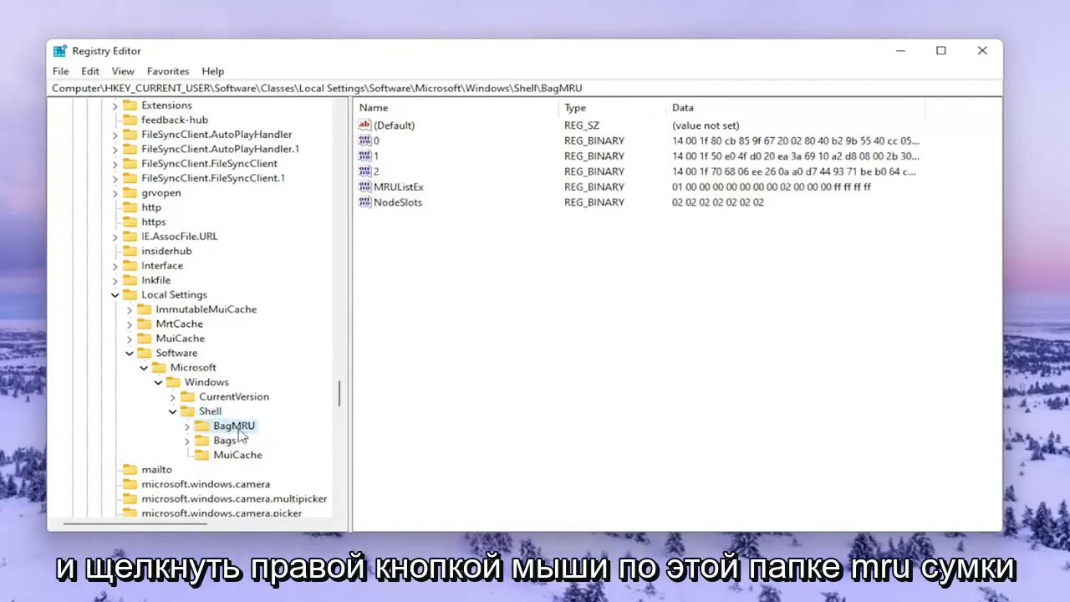
pyautogui.rightClick(242, 430)
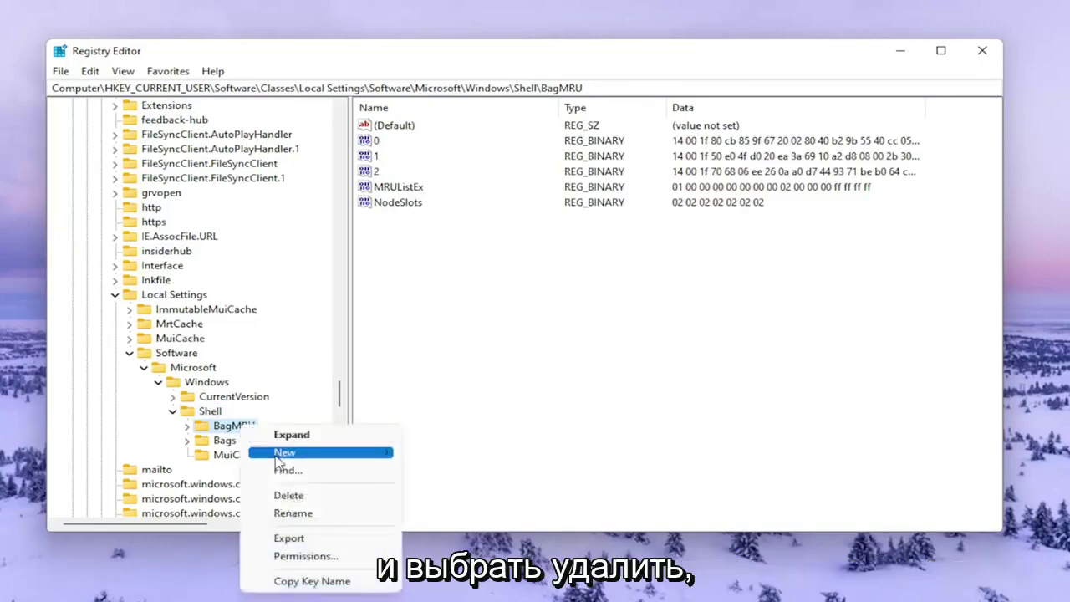
pyautogui.click(284, 496)
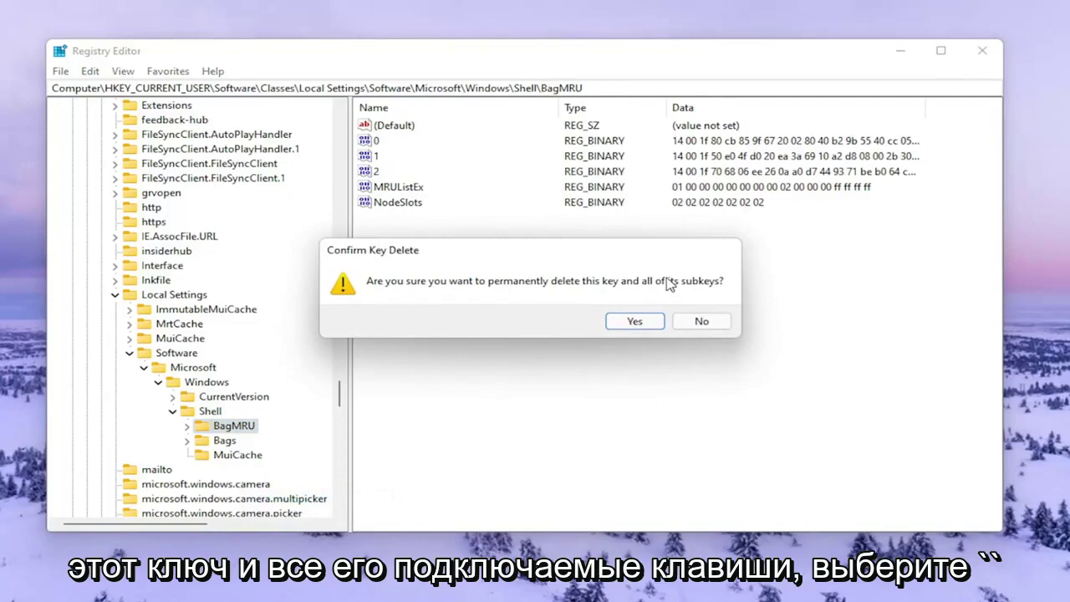
pyautogui.click(649, 323)
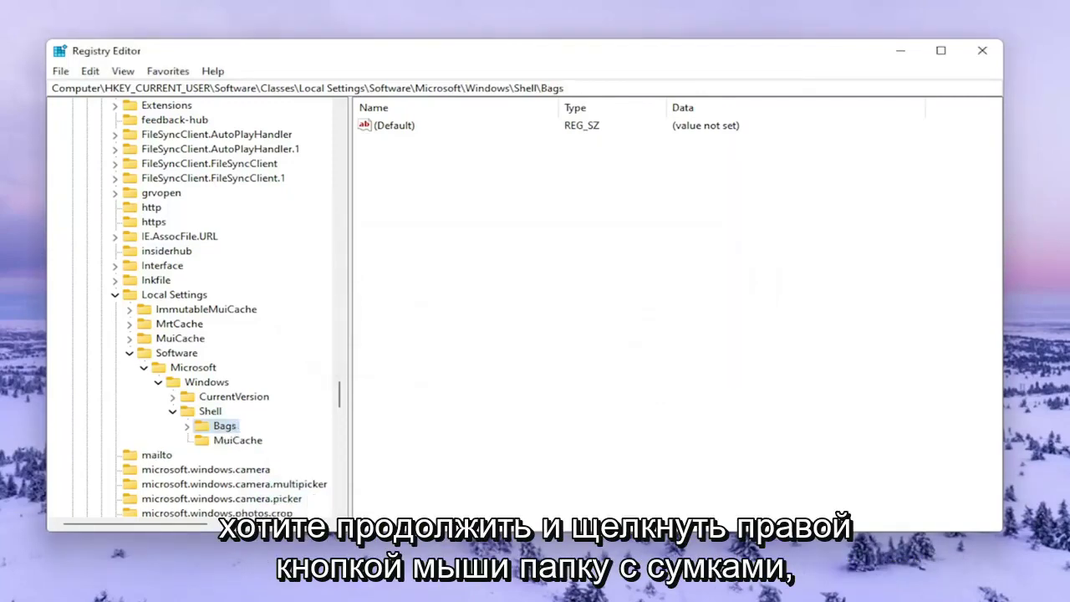
# Delete the Bags key under Shell
pyautogui.rightClick(222, 428)
pyautogui.click(266, 495)
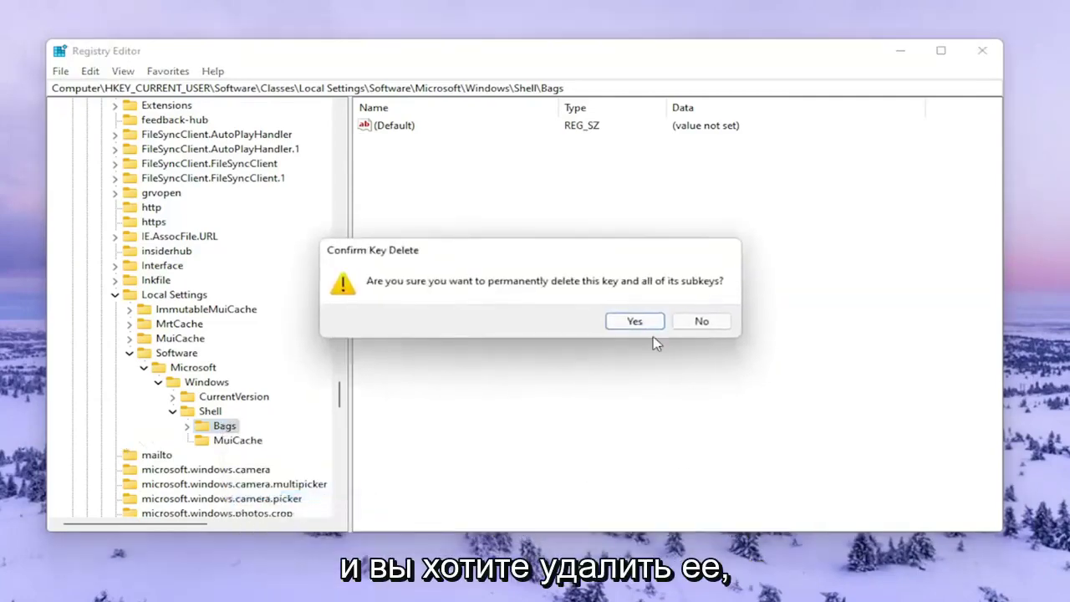
pyautogui.click(636, 324)
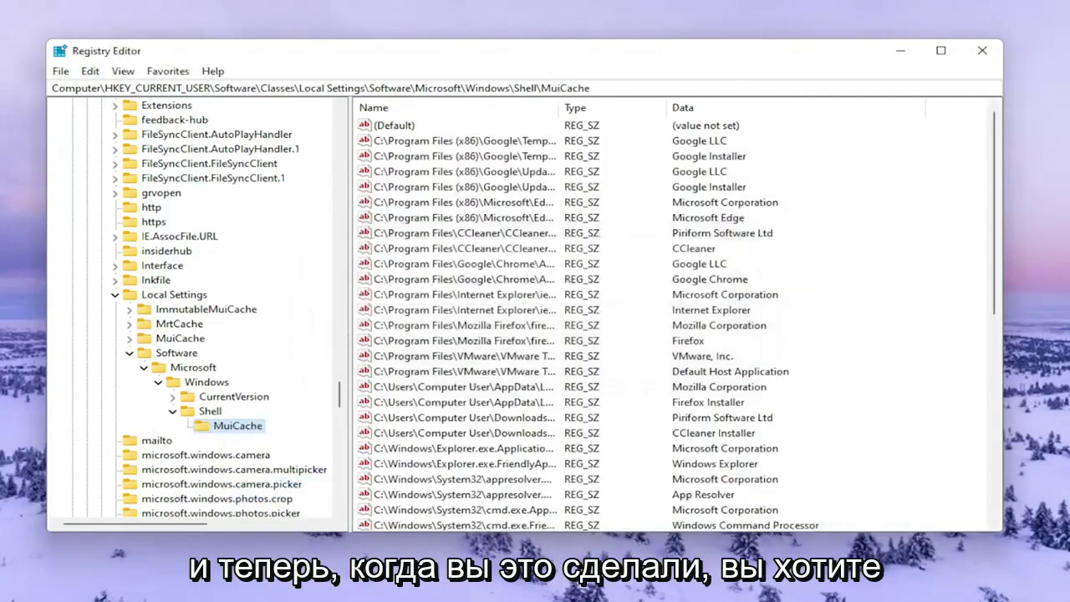
# Collapse Shell, Windows, Microsoft, Local Settings, Classes and Software back up in the key tree
pyautogui.click(172, 411)
pyautogui.click(158, 382)
pyautogui.click(144, 367)
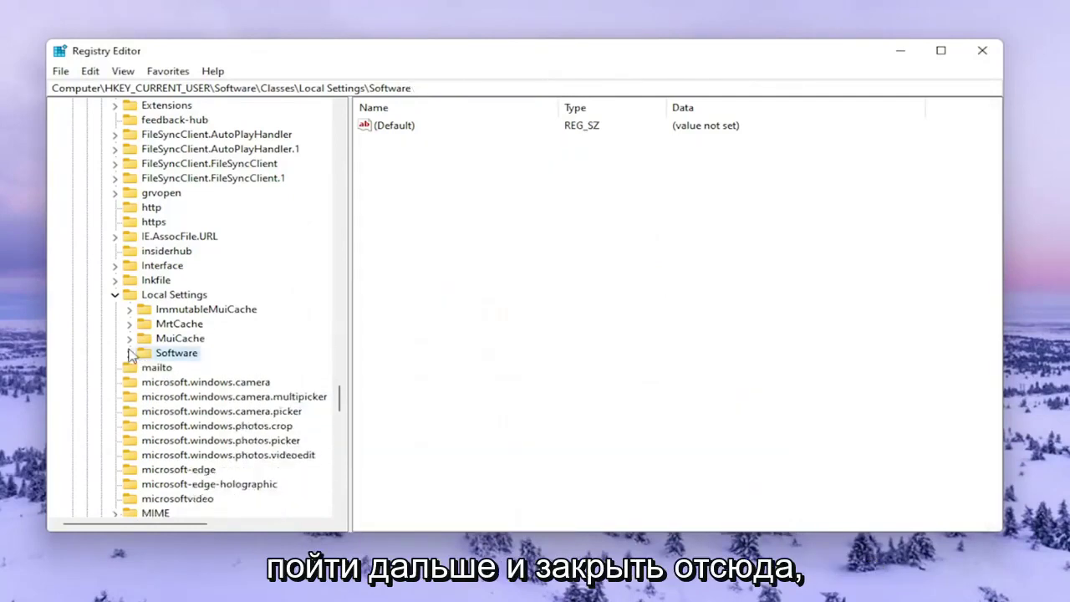
pyautogui.click(116, 294)
pyautogui.scroll(5, 226, 406)
pyautogui.scroll(10, 326, 338)
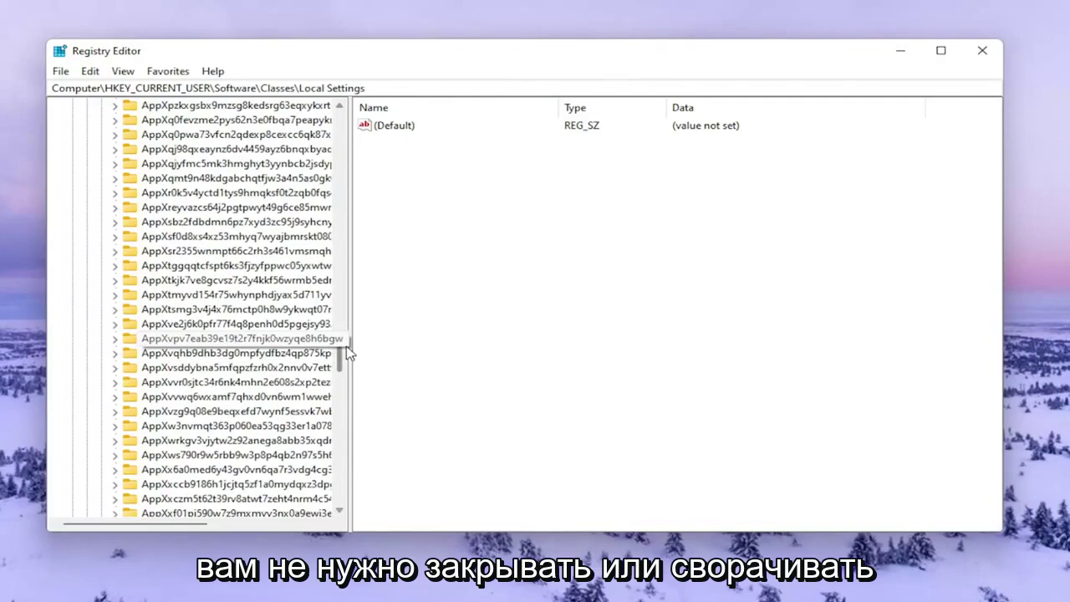
pyautogui.moveTo(346, 353); pyautogui.dragTo(353, 124)
pyautogui.scroll(3, 191, 315)
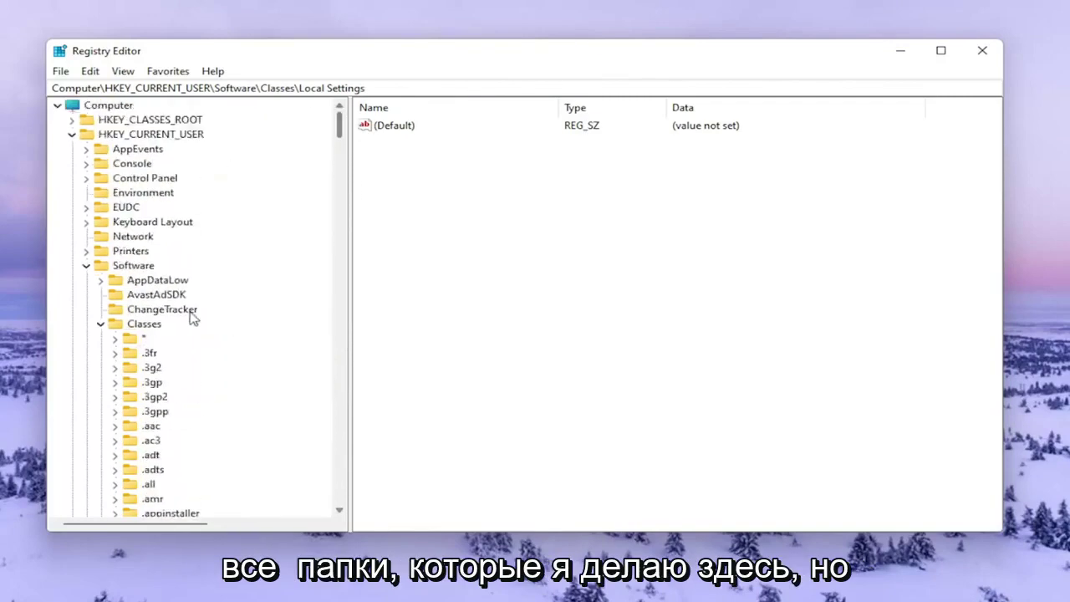
pyautogui.click(100, 325)
pyautogui.click(86, 265)
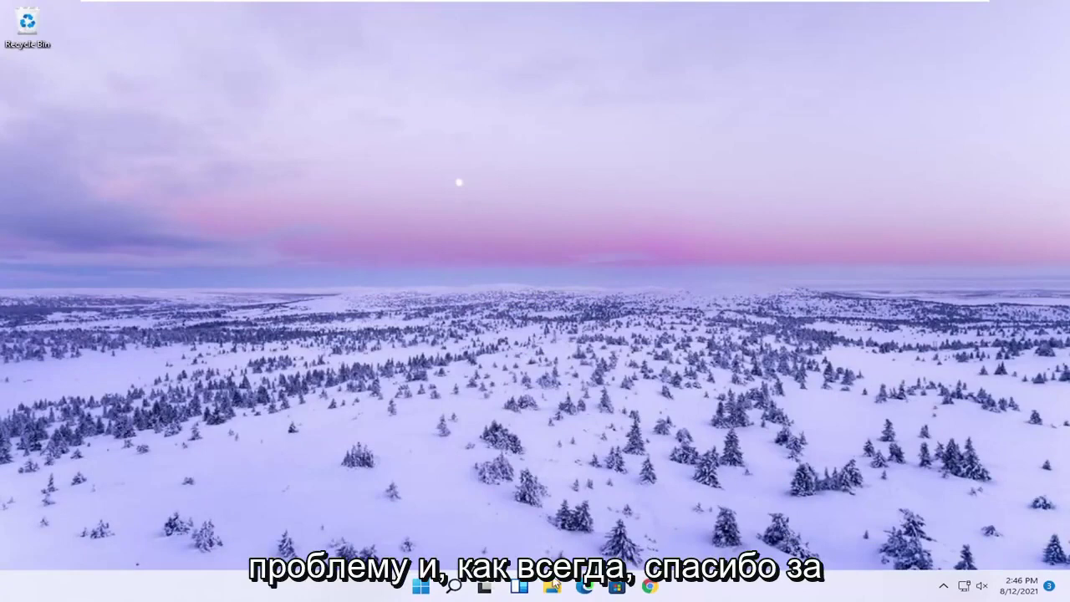
pyautogui.click(552, 585)
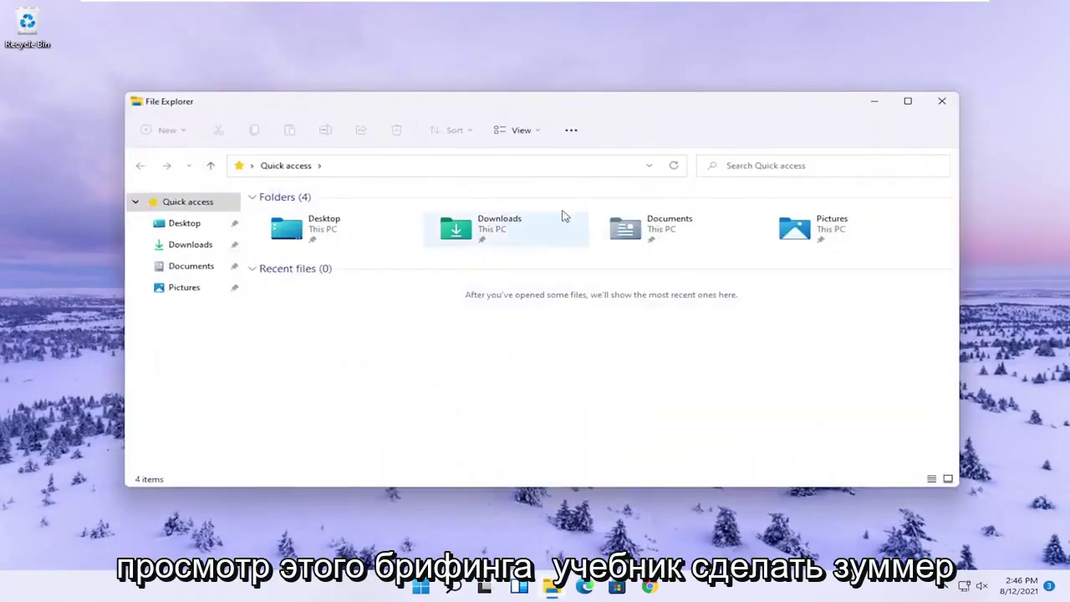
pyautogui.click(943, 101)
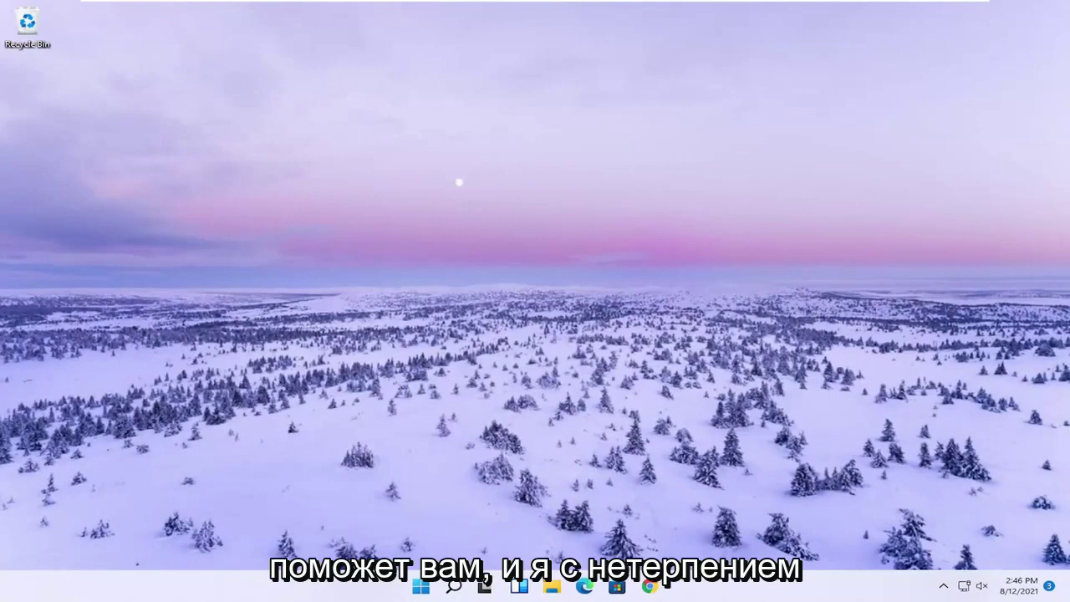